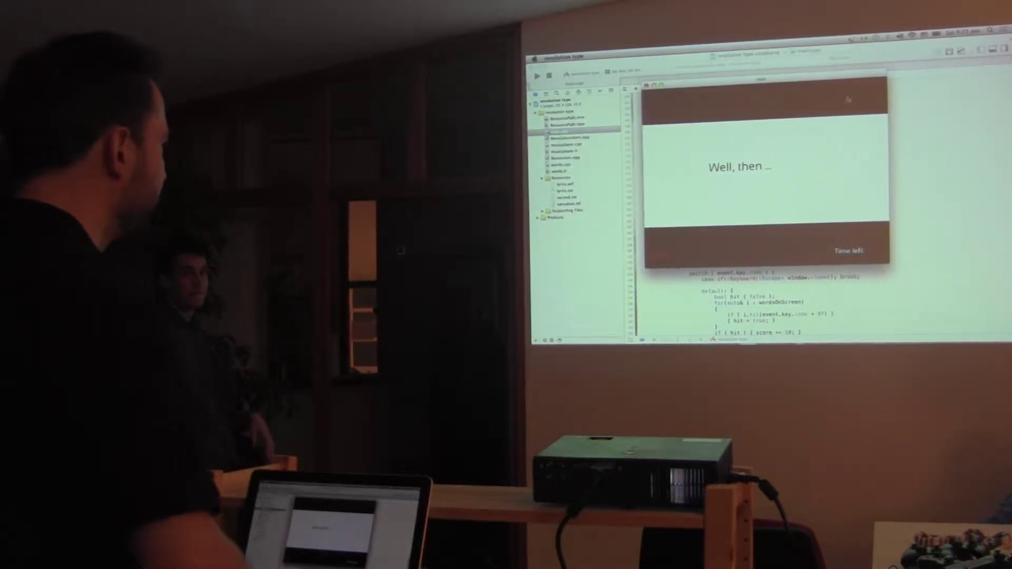
{"action": "key", "text": "space"}
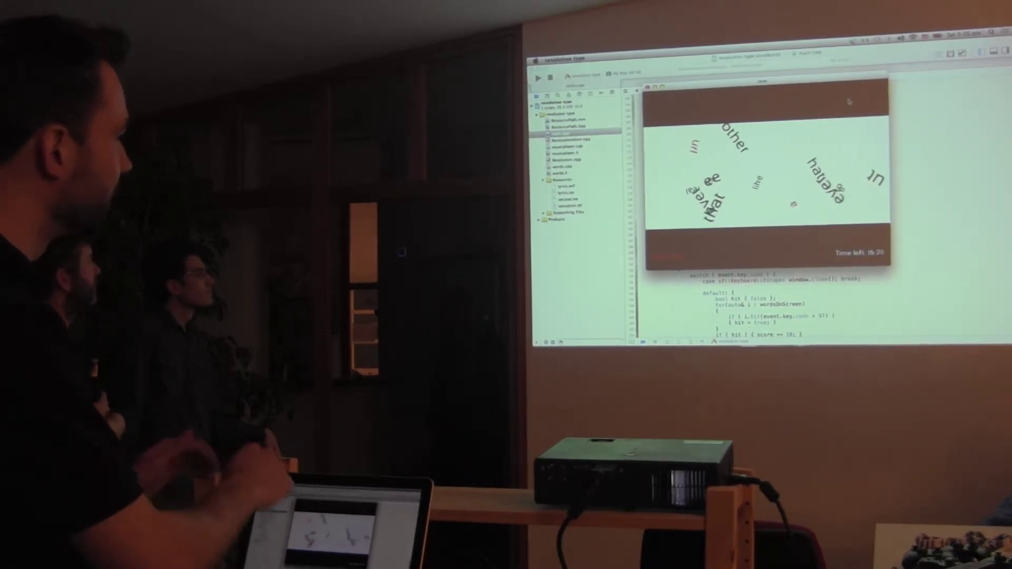
{"action": "key", "text": "XF86AudioRaiseVolume"}
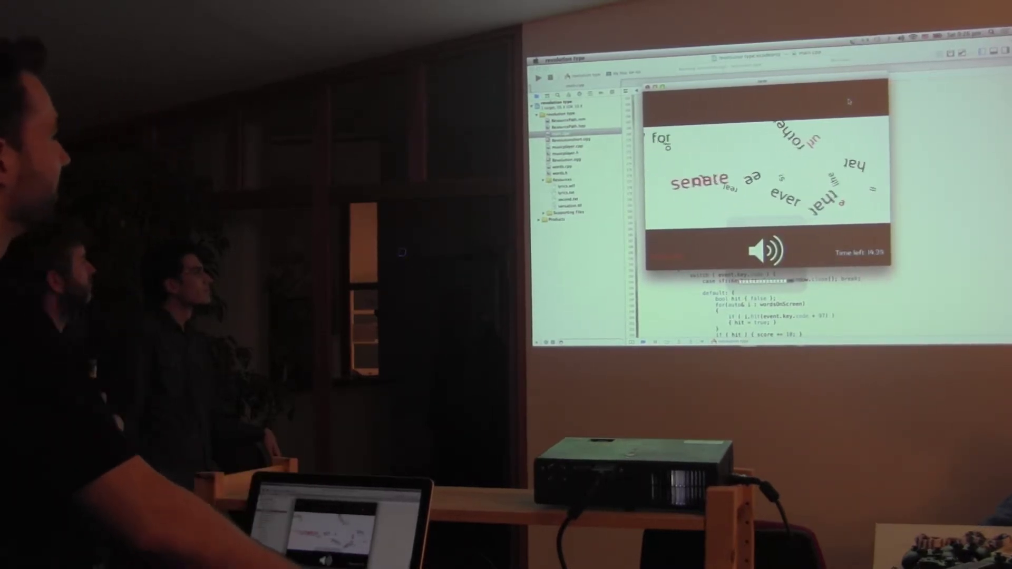